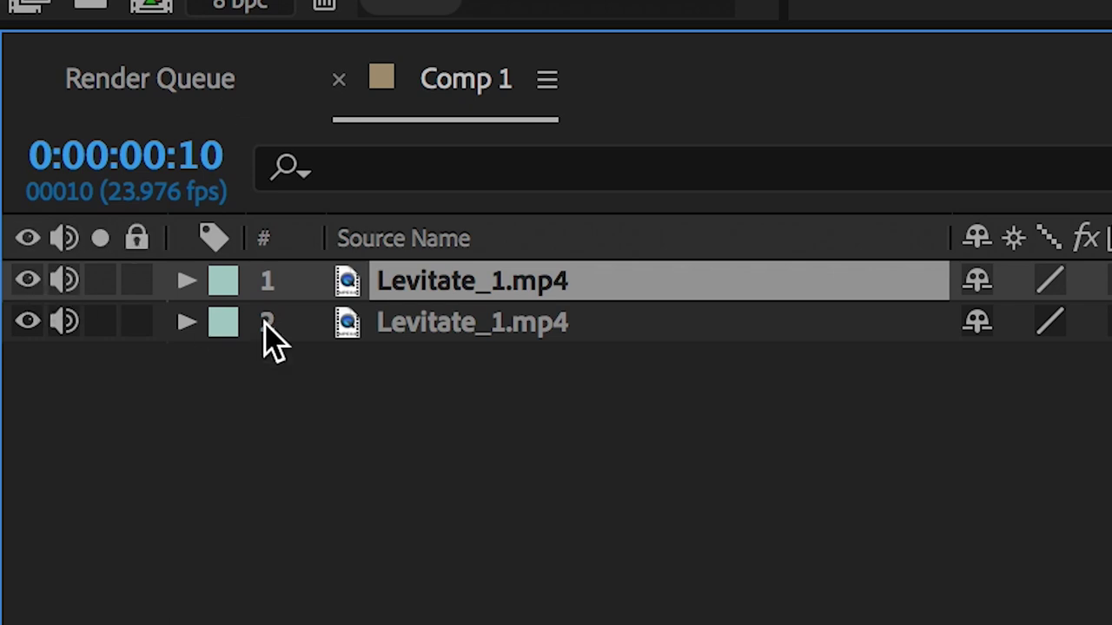
Step: Rename the top footage layer to 'Levitate'
right_click(499, 296)
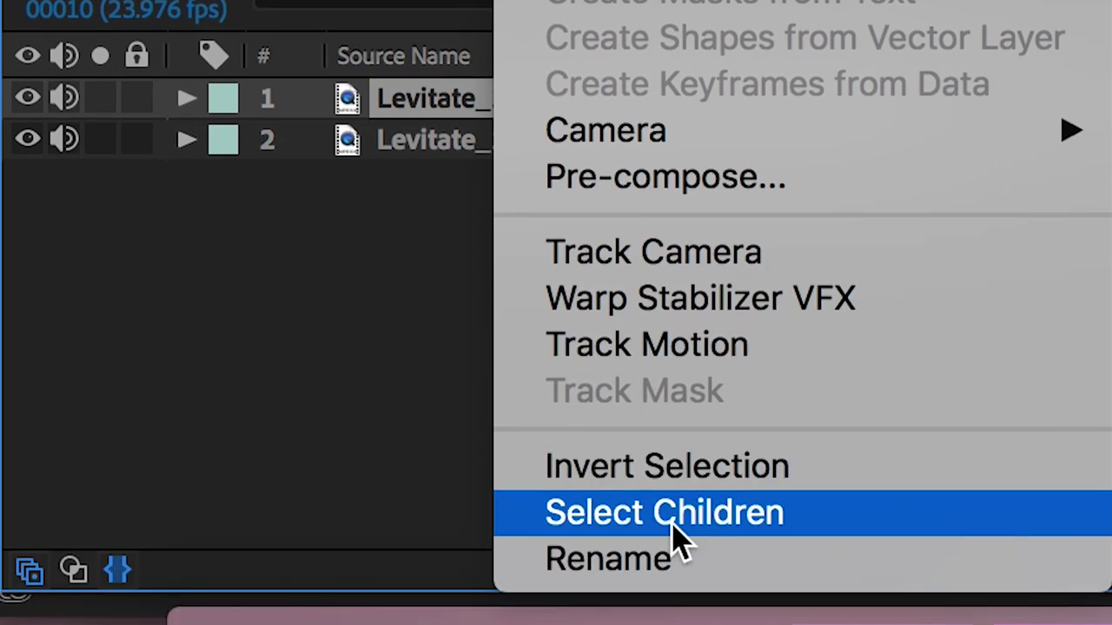
click(651, 556)
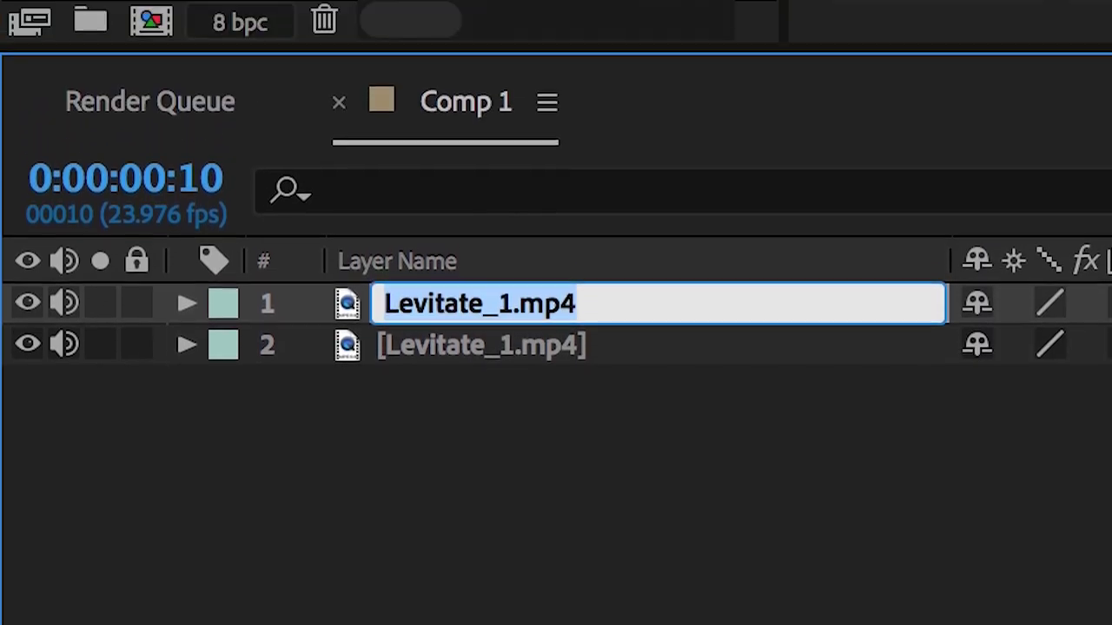
key(Right)
key(BackSpace)
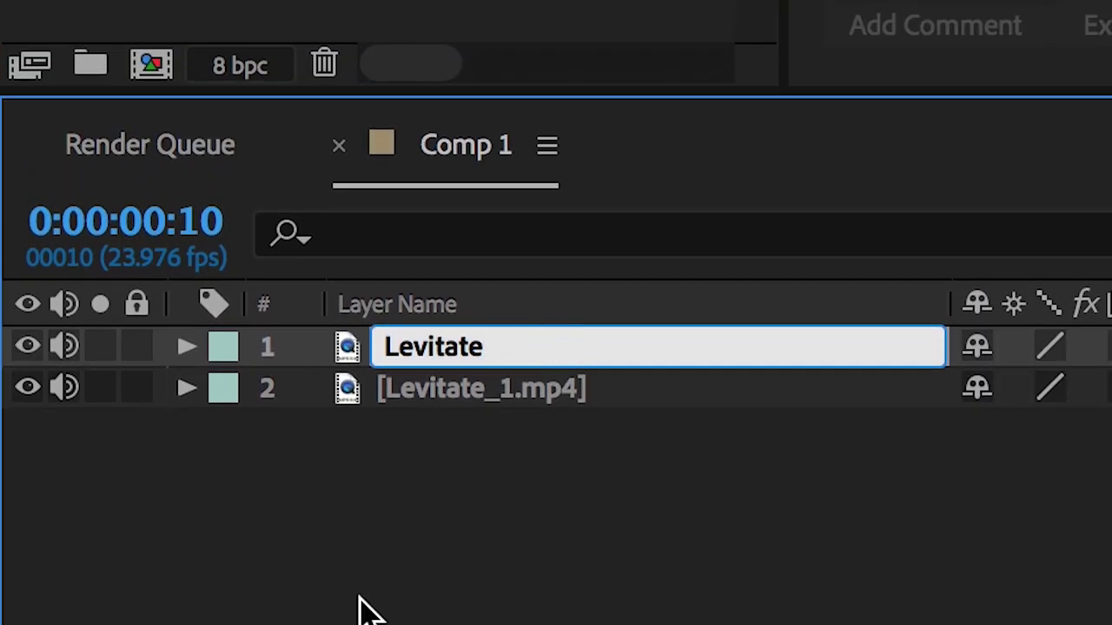
key(Return)
Step: Rename the second layer to 'Clean Plate'
right_click(484, 402)
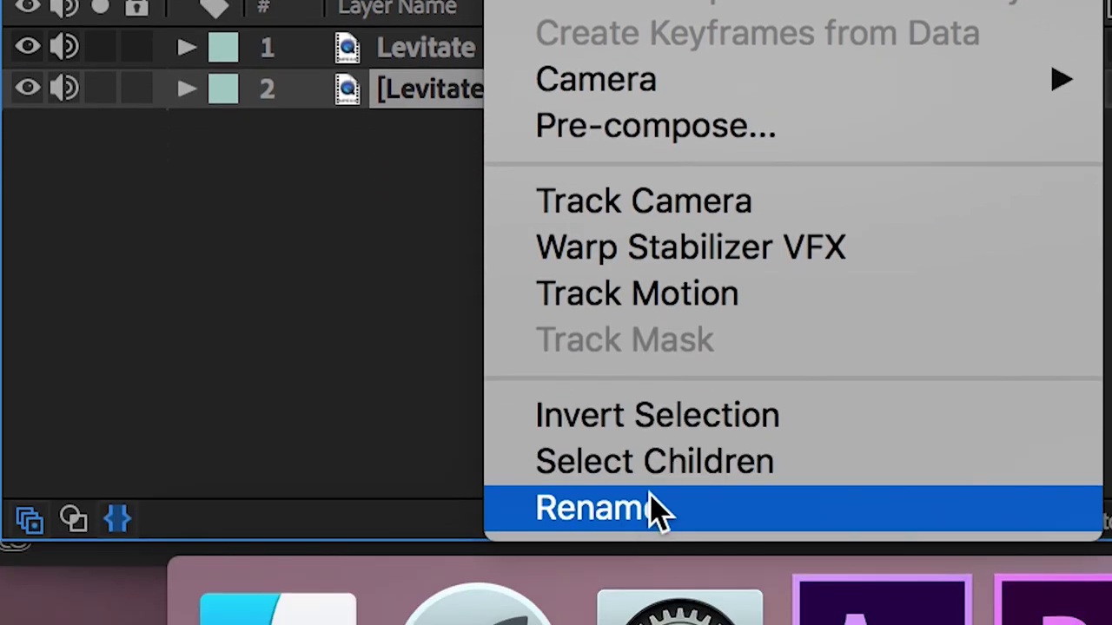
click(652, 517)
text(C)
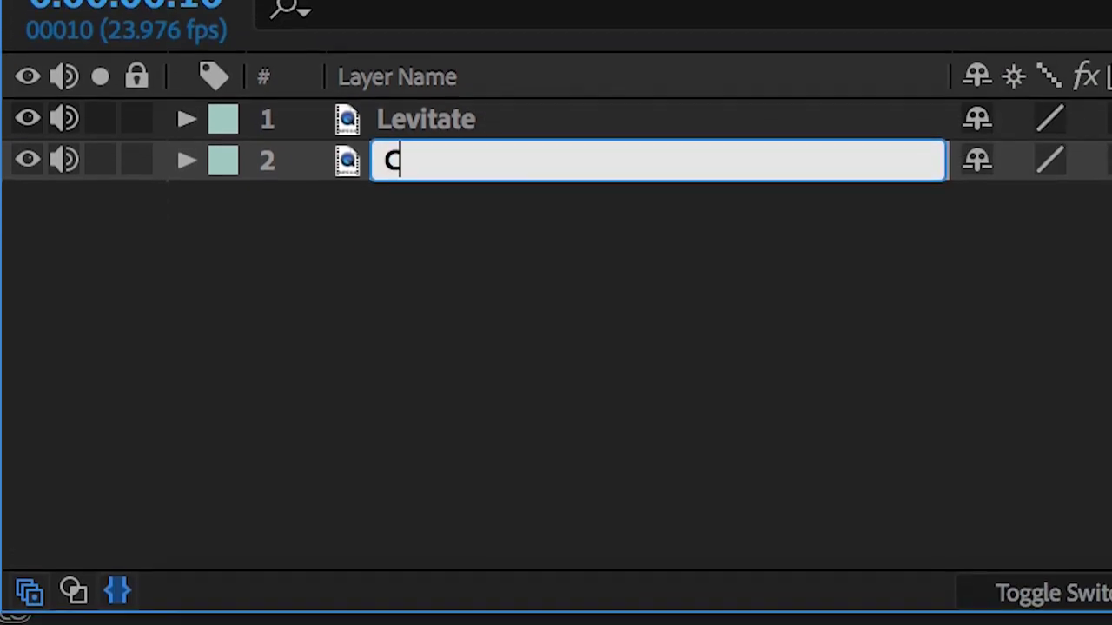
text(lean)
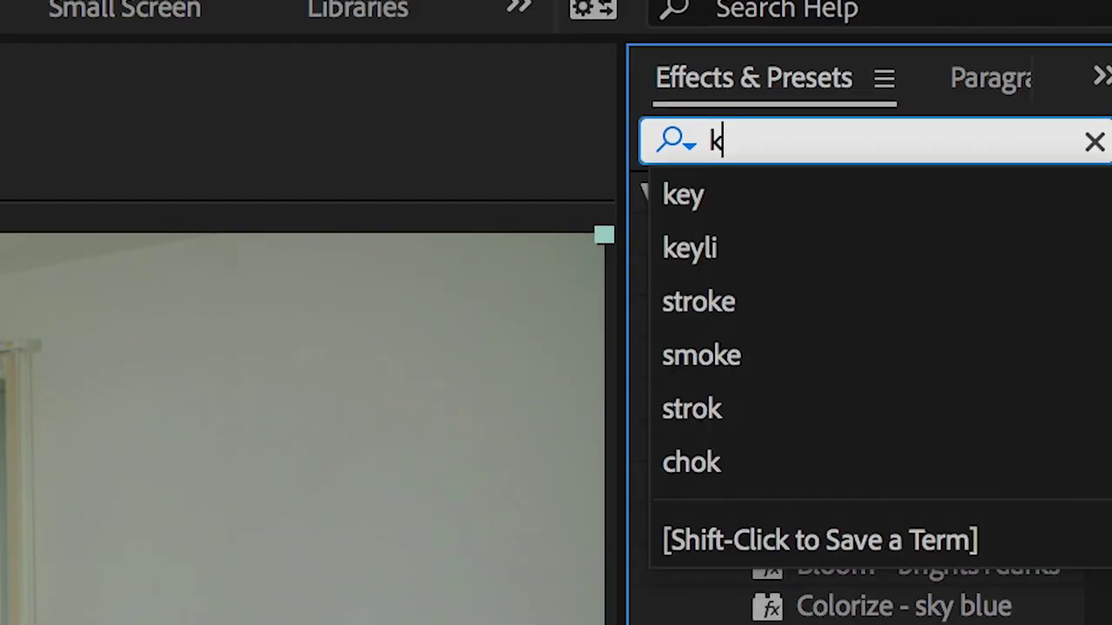
Step: Apply Keylight to Levitate, sampling the blue cloth as Screen Colour with Screen Gain 126
text(ey)
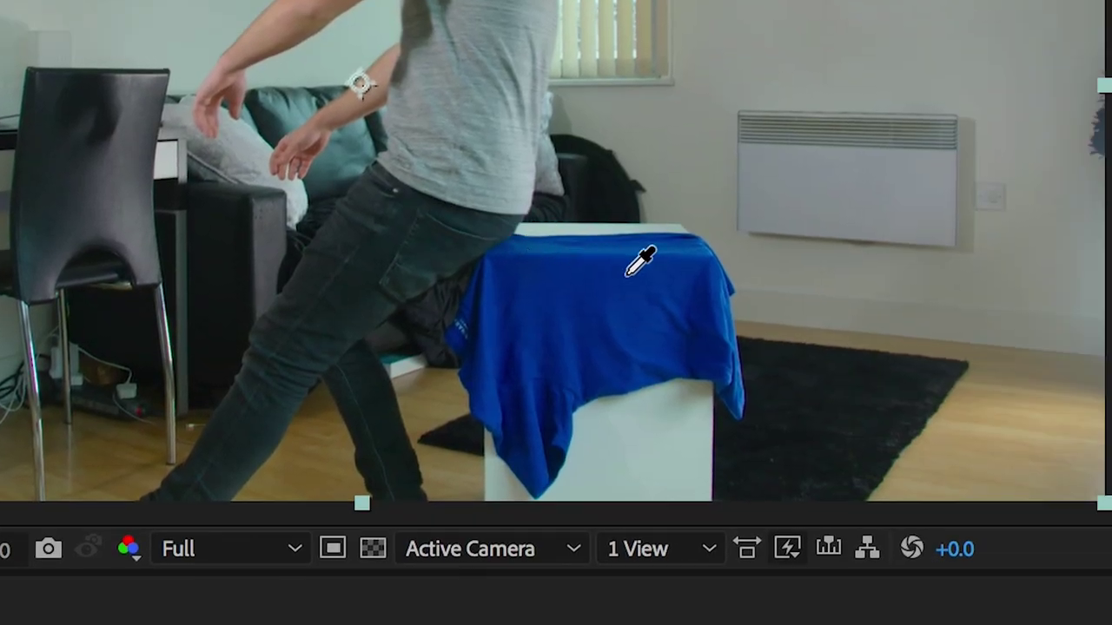
click(626, 273)
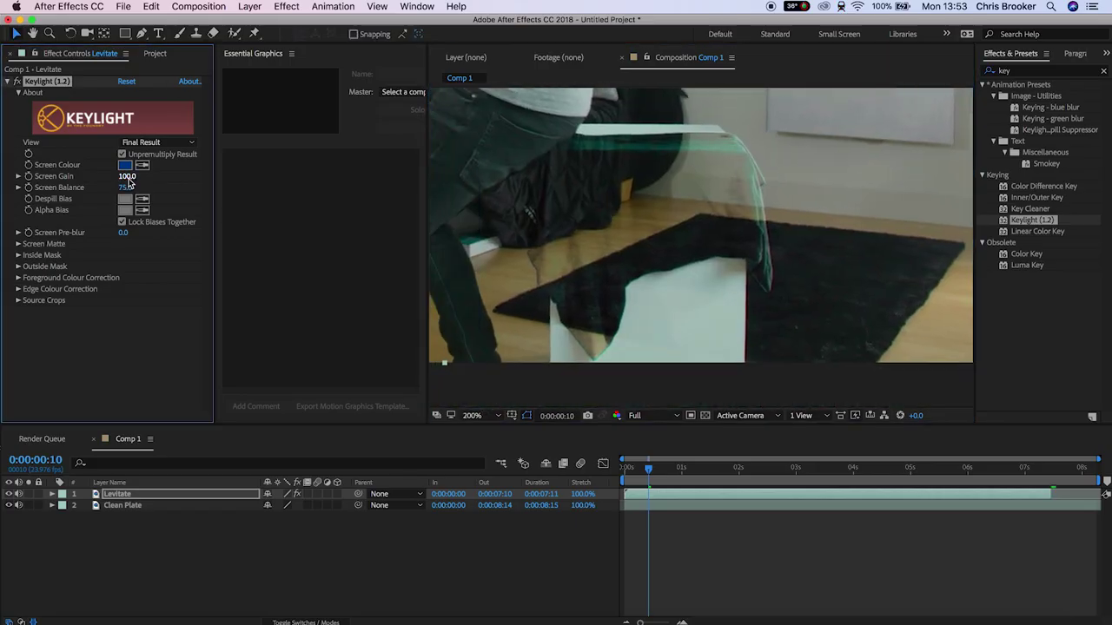
drag(139, 177, 165, 177)
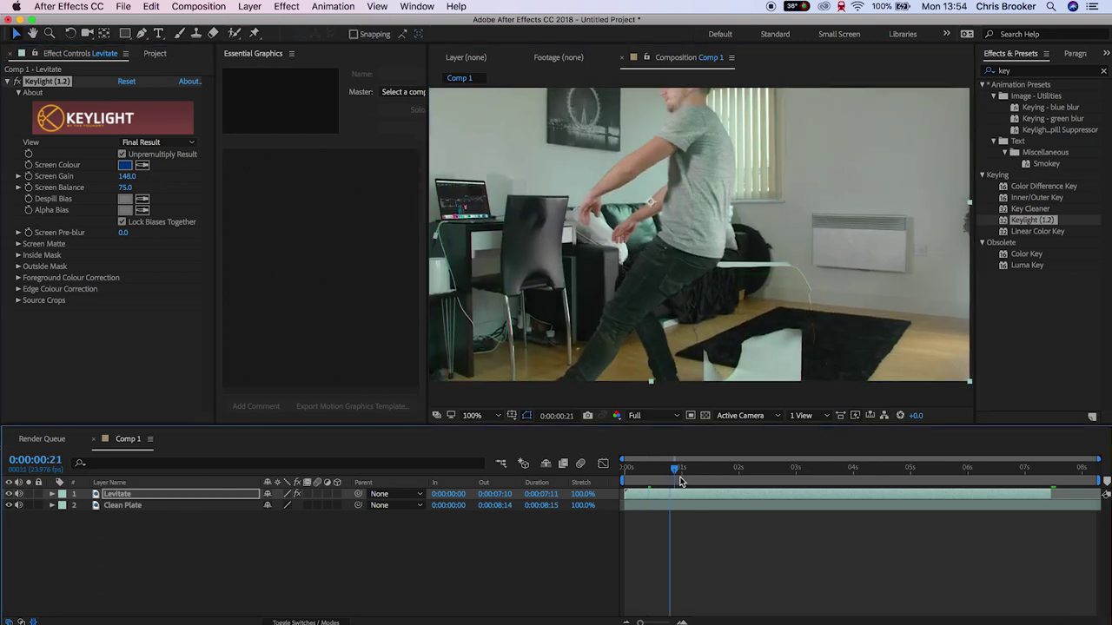
key(space)
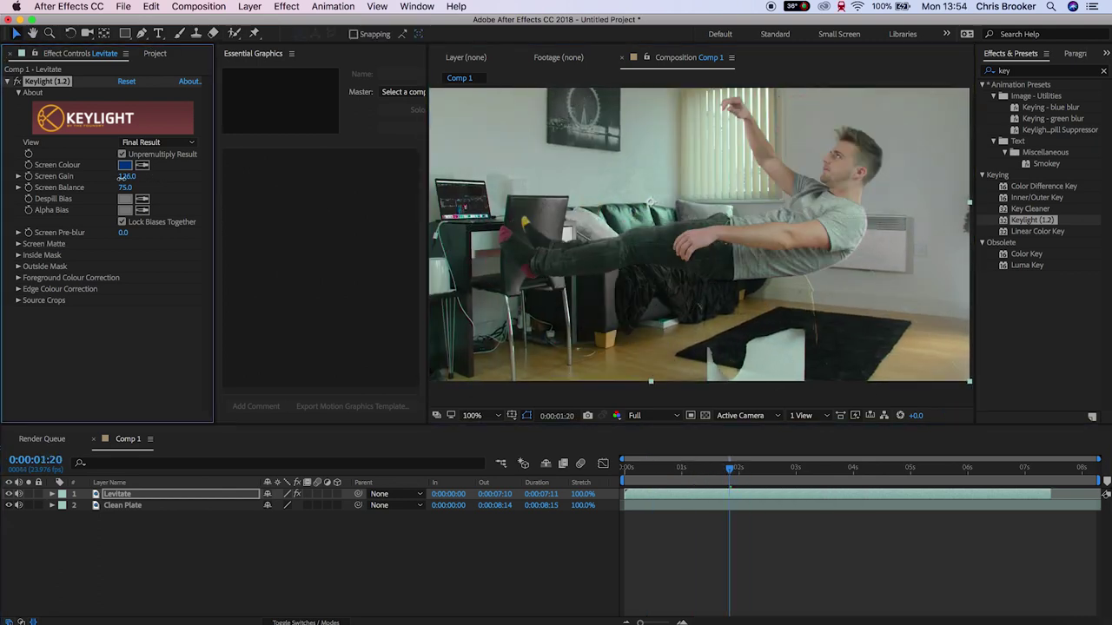
drag(843, 483, 830, 470)
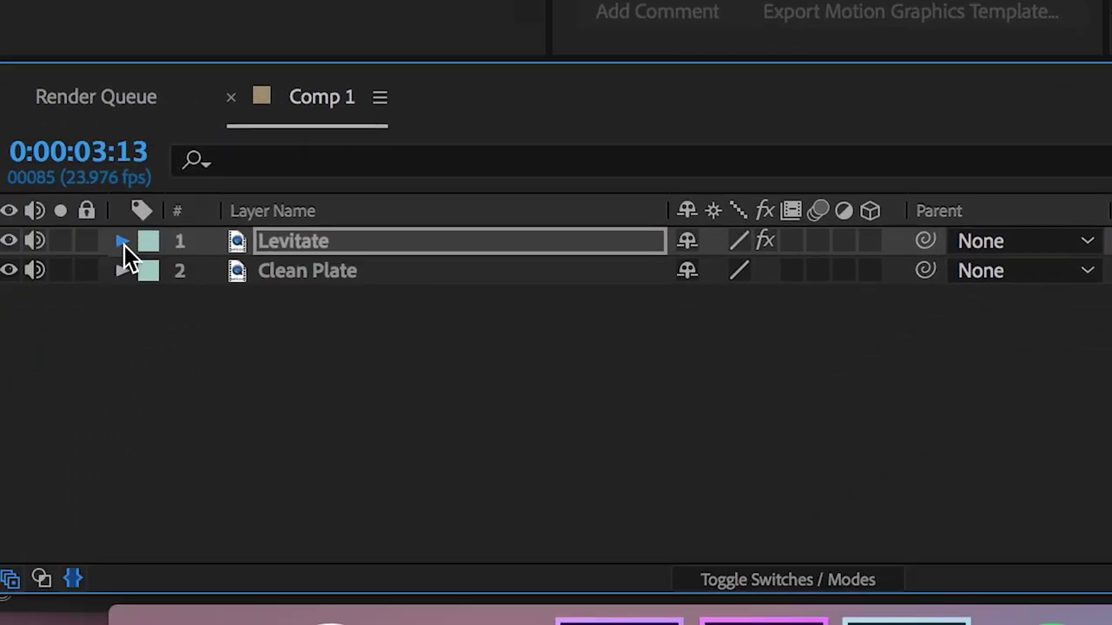
Step: Feather the Levitate layer's inverted Mask 1 to 33 pixels
click(122, 242)
click(153, 273)
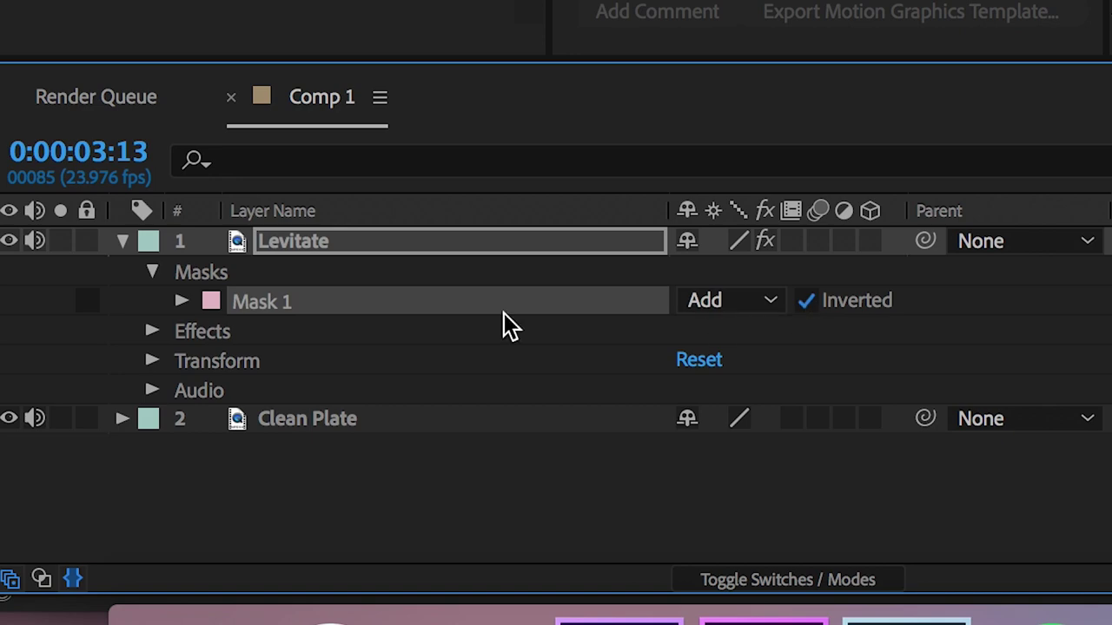
click(183, 301)
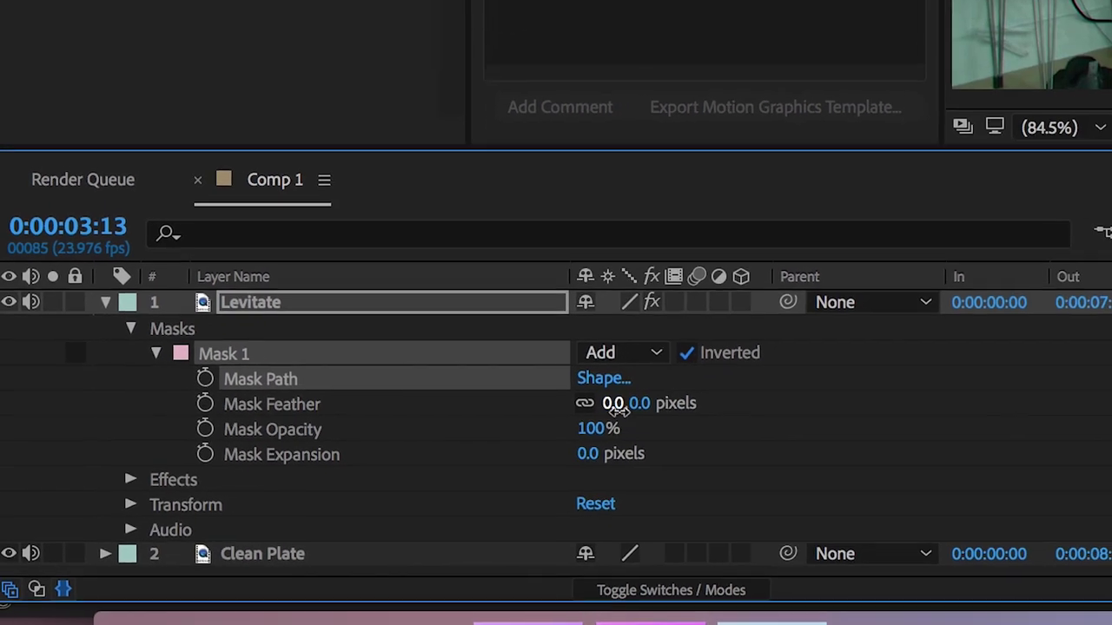
drag(578, 430, 601, 437)
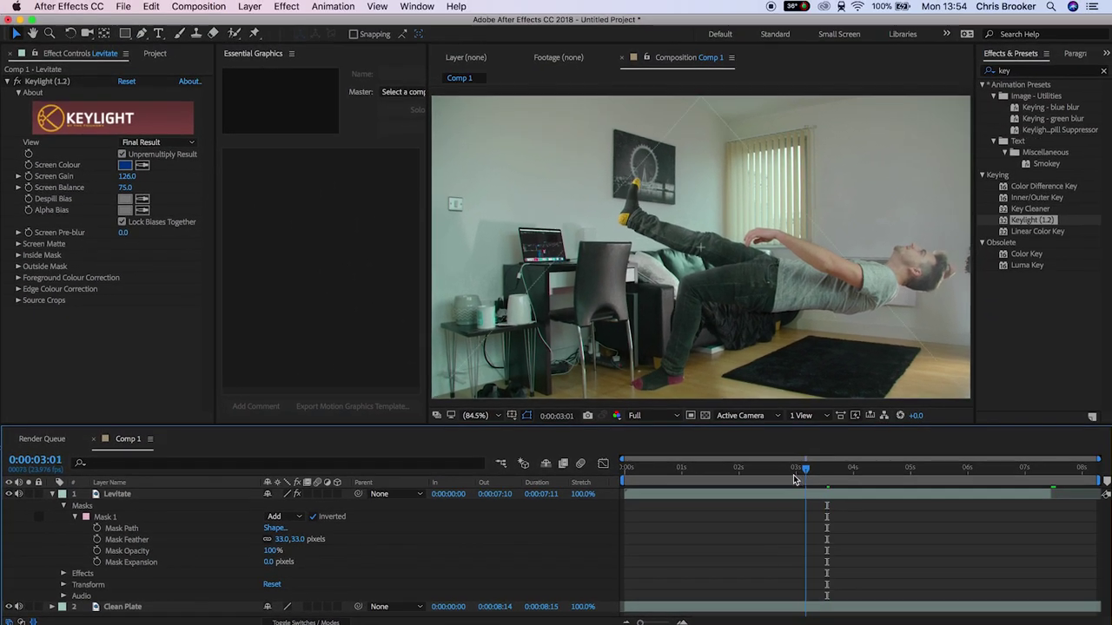
drag(793, 475, 777, 475)
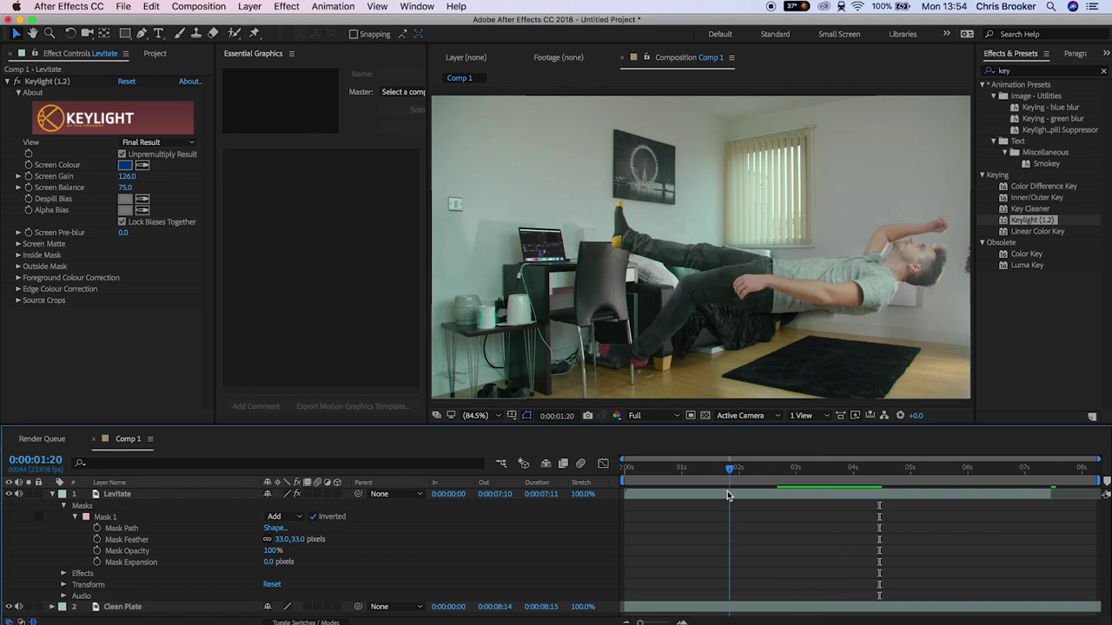
Step: Preview the key, then zoom in on the rug and chair at 0:00:02:13
key(space)
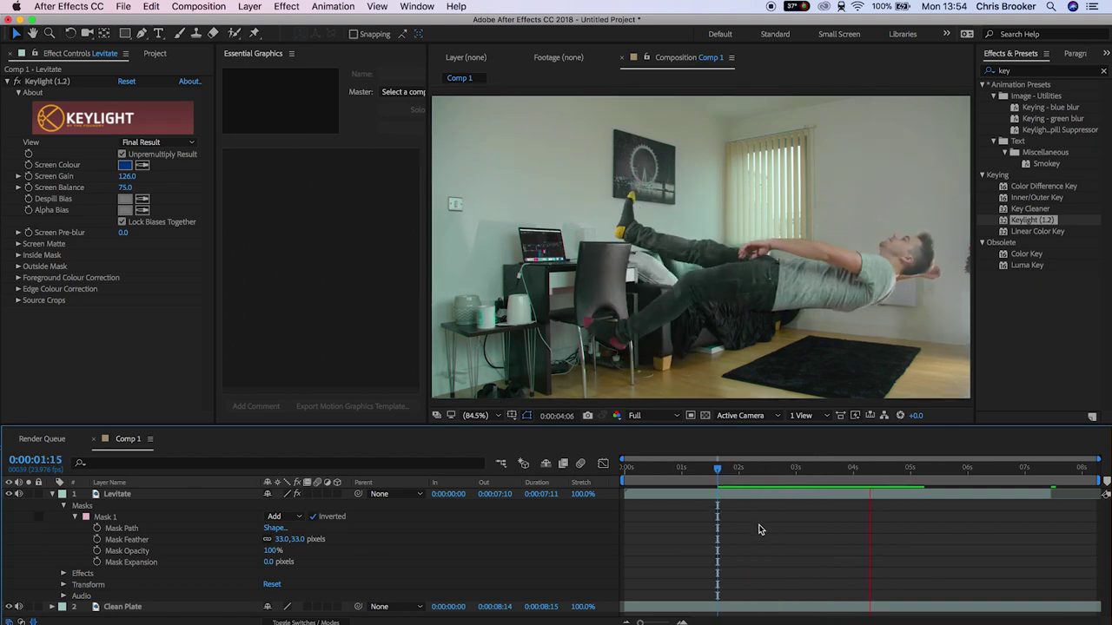
click(52, 499)
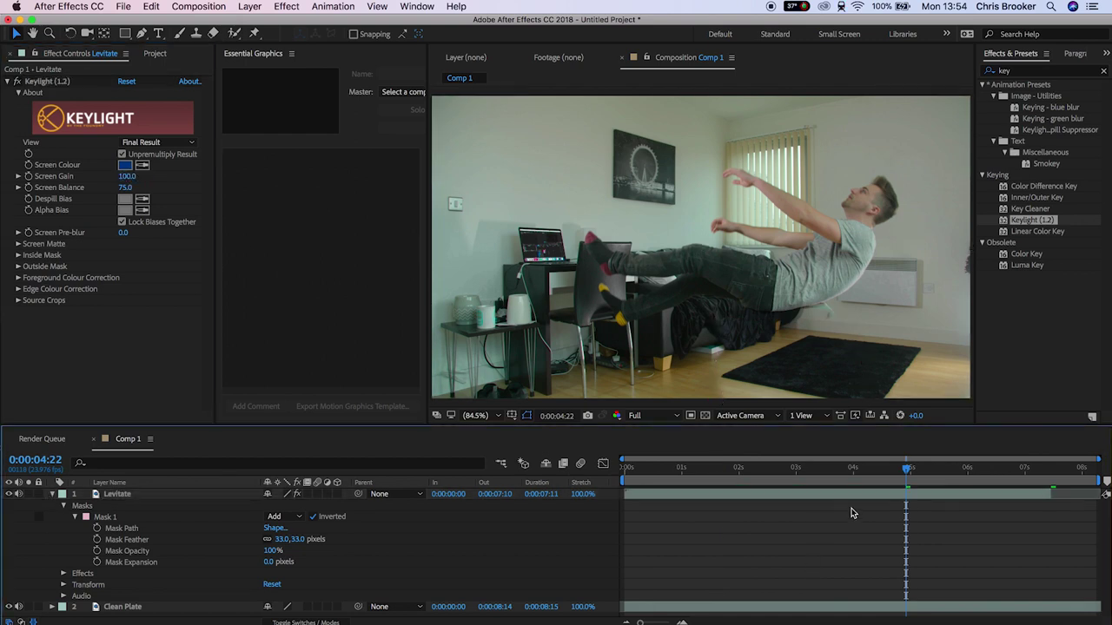
drag(906, 469, 769, 469)
key(period)
key(period)
click(668, 533)
drag(619, 200, 749, 225)
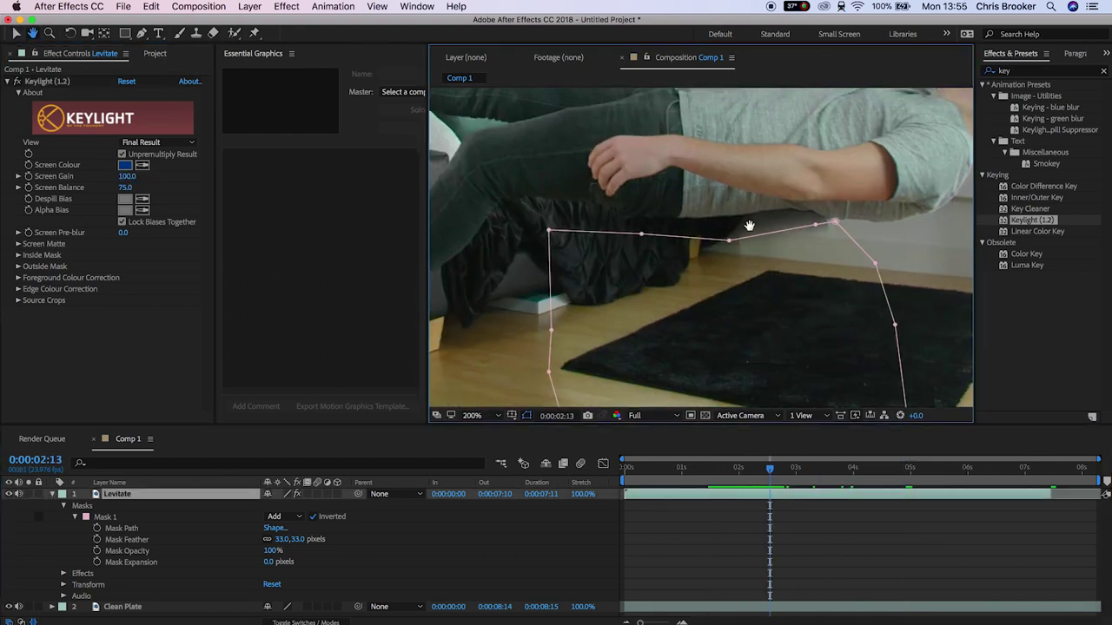
Step: Raise Keylight's Clip Black to 65 in Status view, then return to Final Result
click(17, 244)
click(156, 141)
click(167, 259)
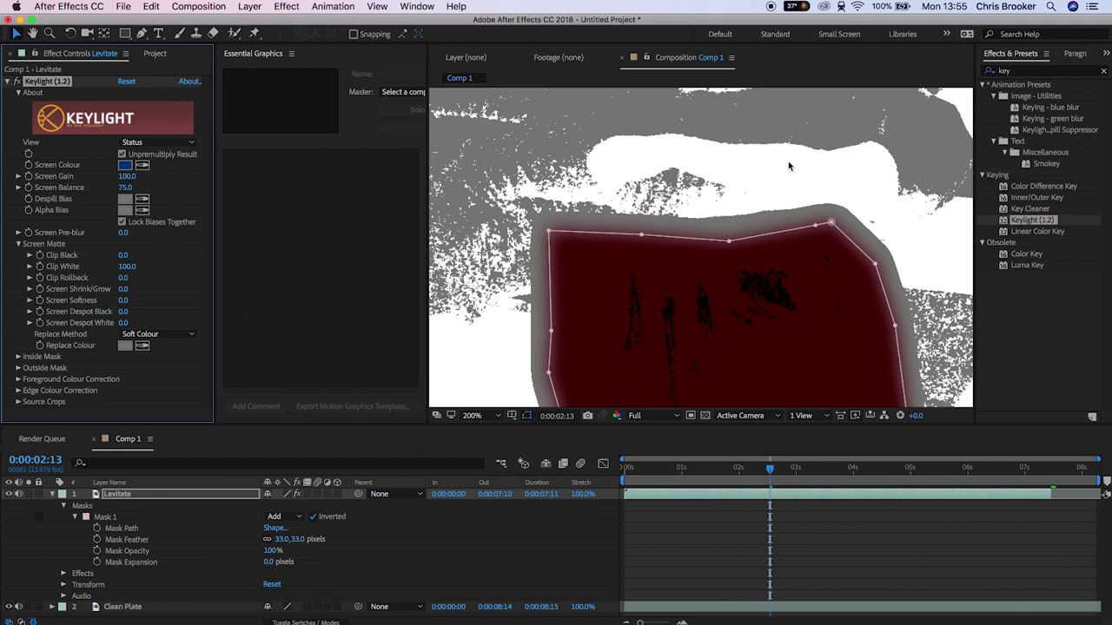
mouse_move(123, 255)
mouse_down()
mouse_move(143, 254)
mouse_move(116, 266)
mouse_move(139, 266)
mouse_up()
click(156, 141)
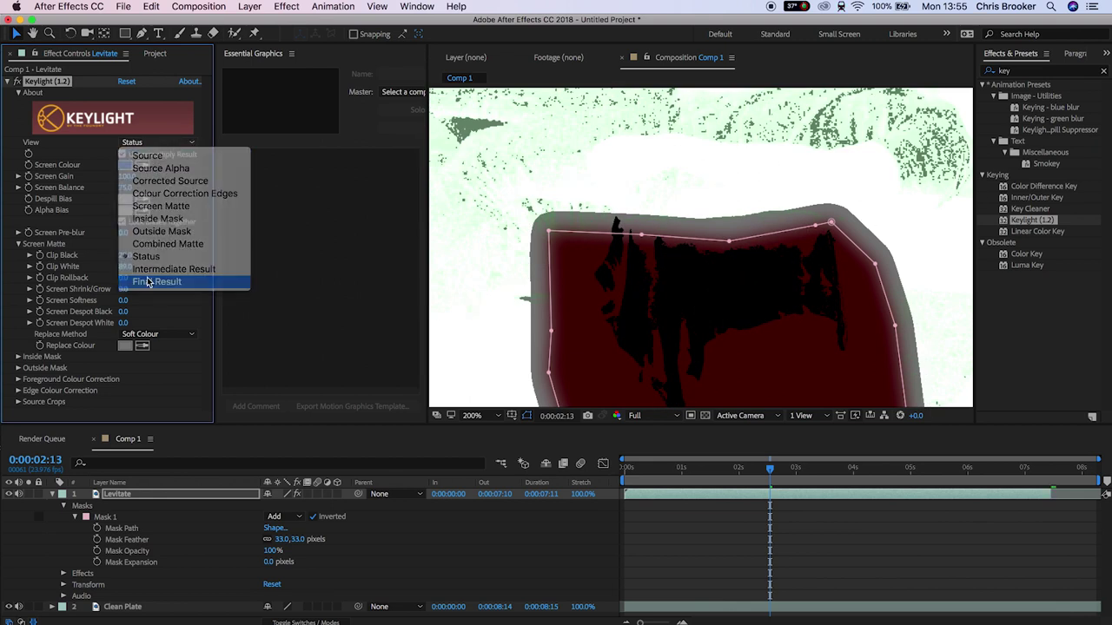
click(178, 281)
Step: Adjust Keylight's Clip Rollback to restore matte edges and review the key at Fit magnification
key(space)
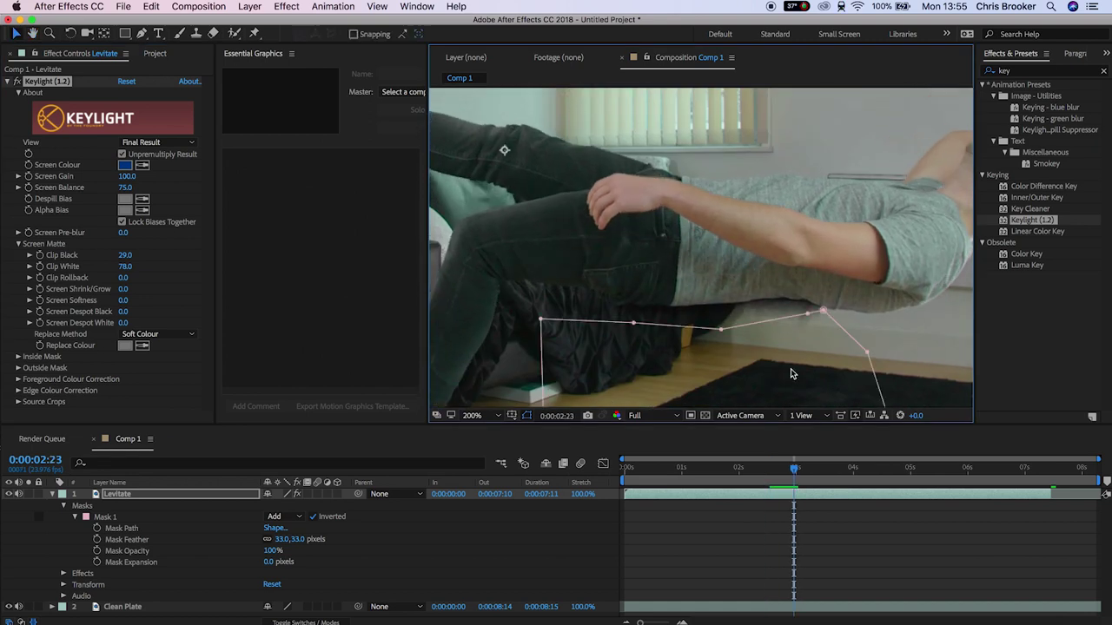
mouse_move(123, 277)
mouse_down()
mouse_move(136, 278)
mouse_move(146, 256)
mouse_up()
click(472, 415)
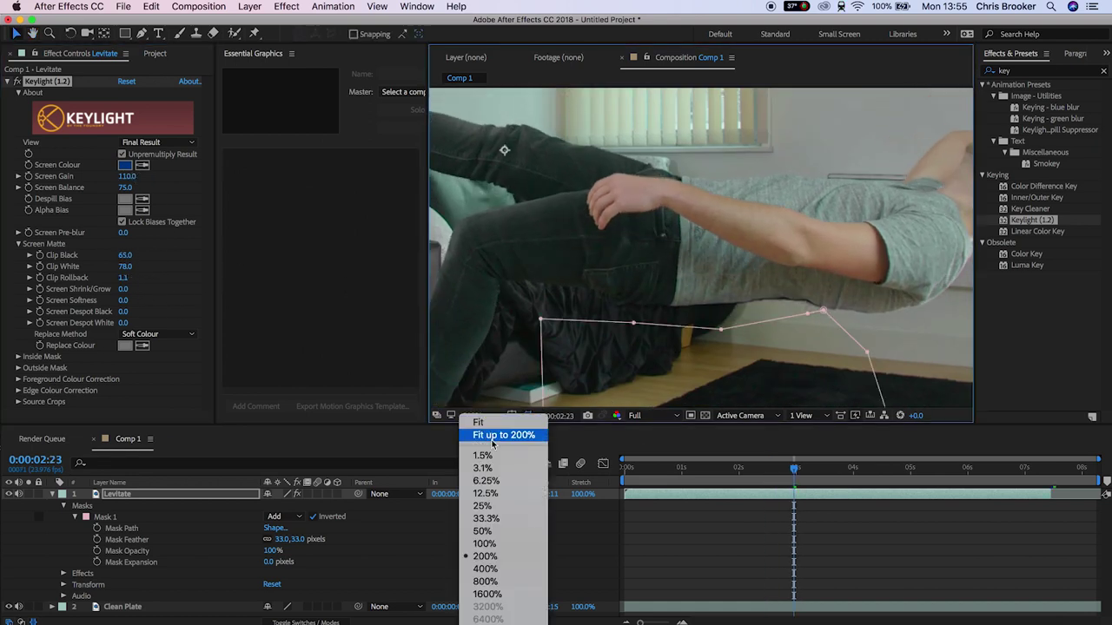
click(484, 437)
mouse_move(819, 474)
mouse_down()
mouse_move(734, 488)
mouse_move(804, 489)
mouse_up()
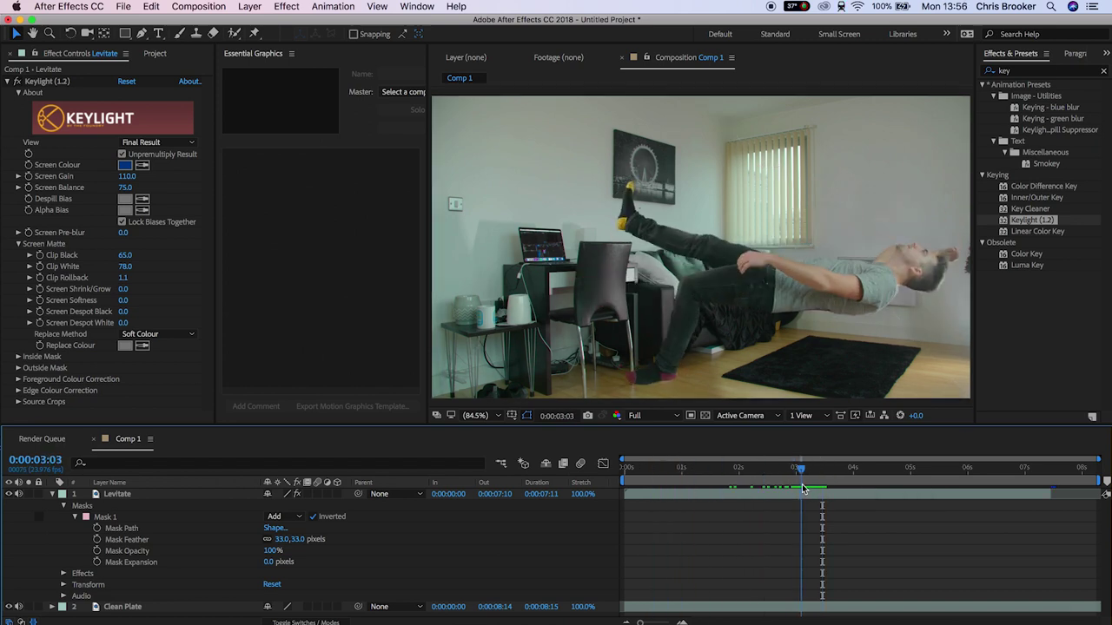
click(54, 495)
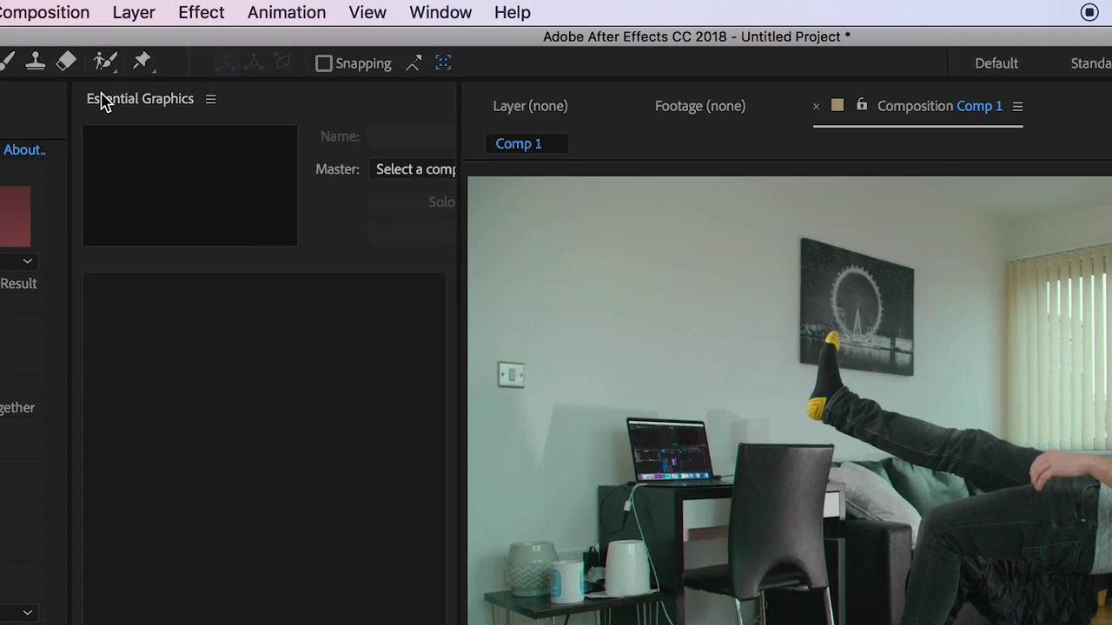
Step: Create a black solid and draw a shadow mask on the floor under the man
click(243, 8)
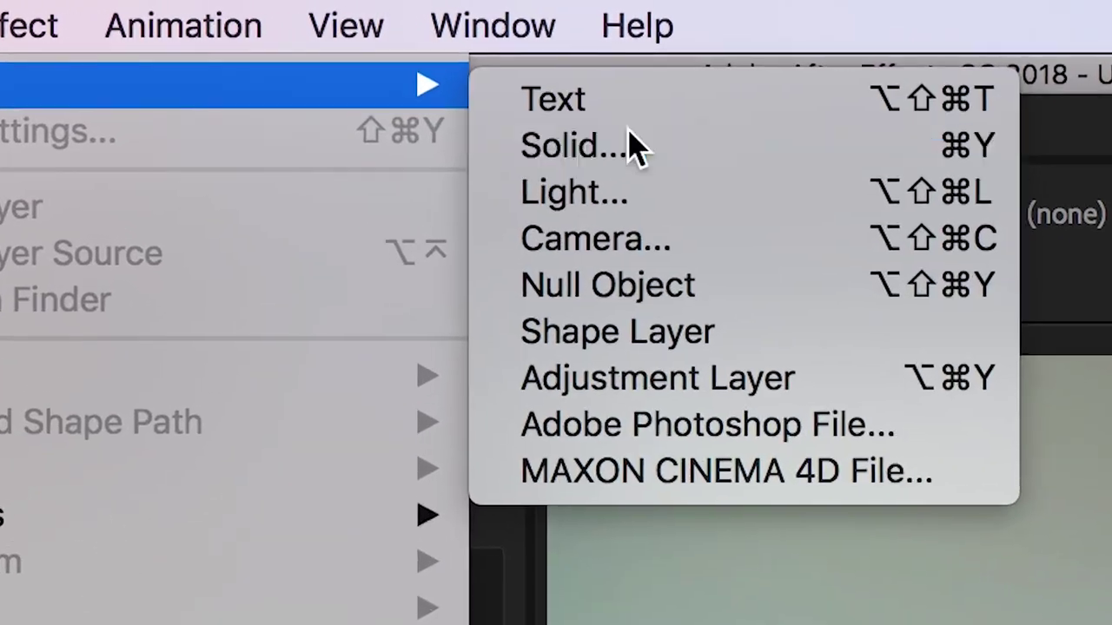
mouse_move(76, 53)
click(521, 92)
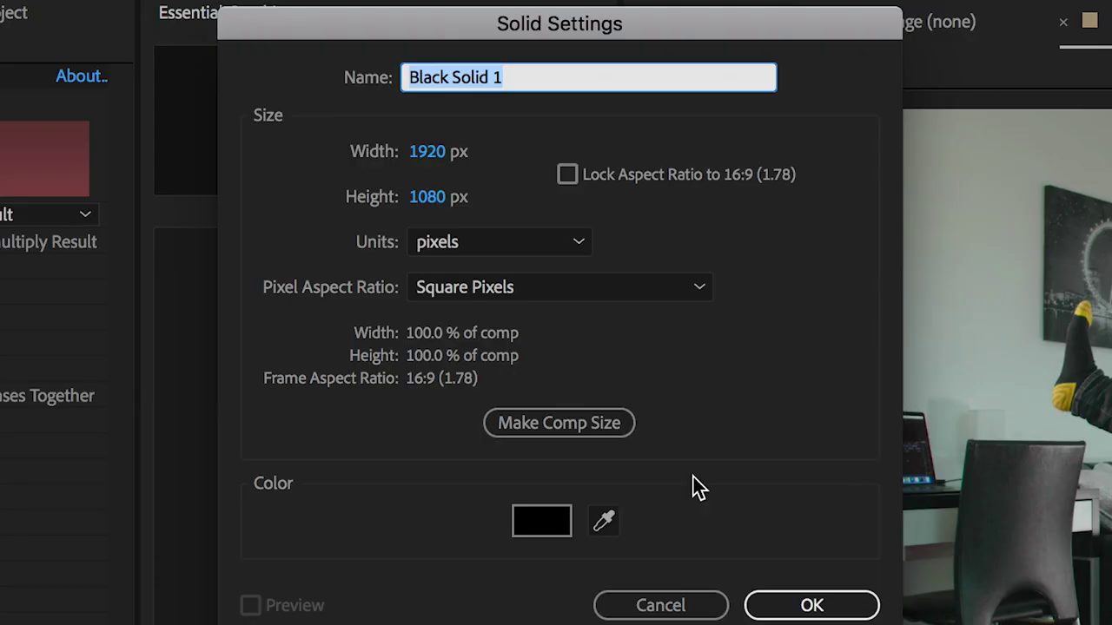
click(812, 605)
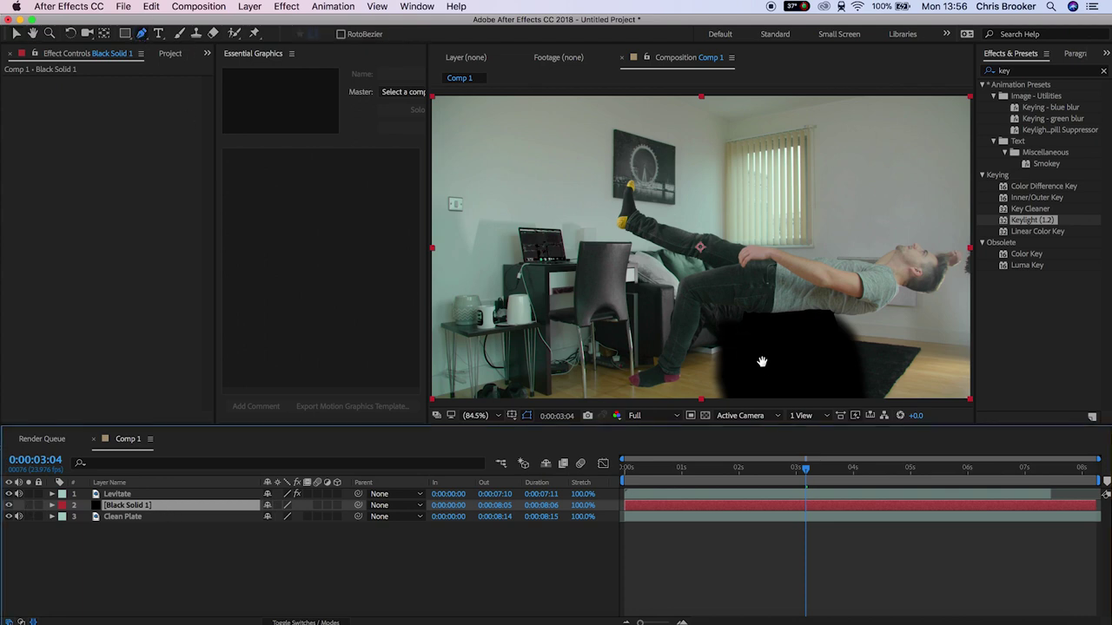
drag(762, 361, 699, 253)
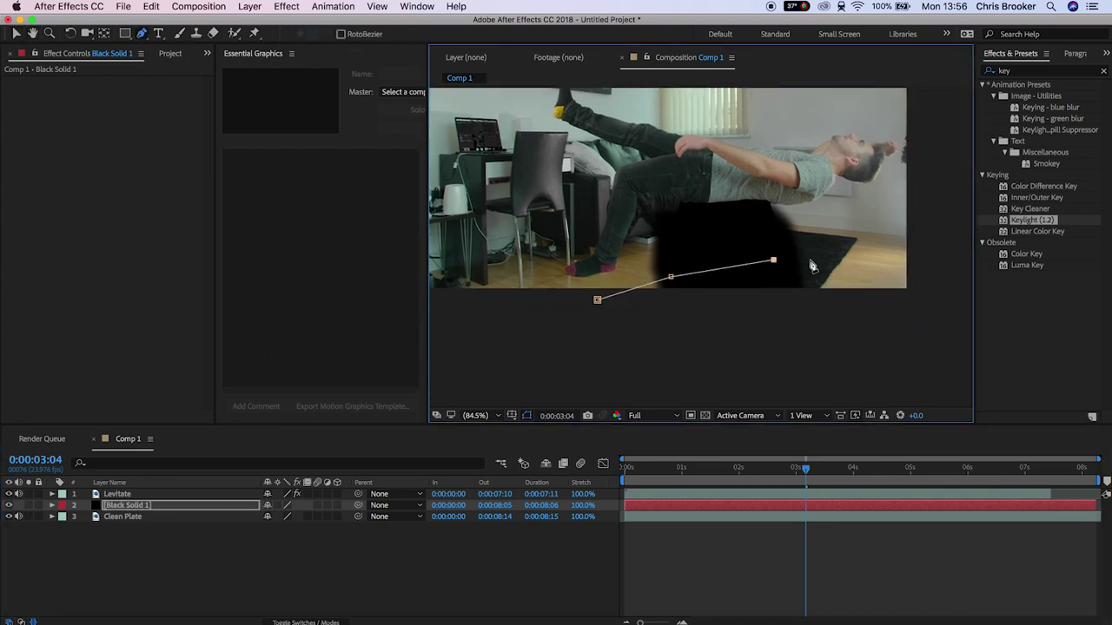
click(596, 301)
key(v)
Step: Move Black Solid 1 above Levitate and feather its mask to 102
drag(126, 512, 131, 492)
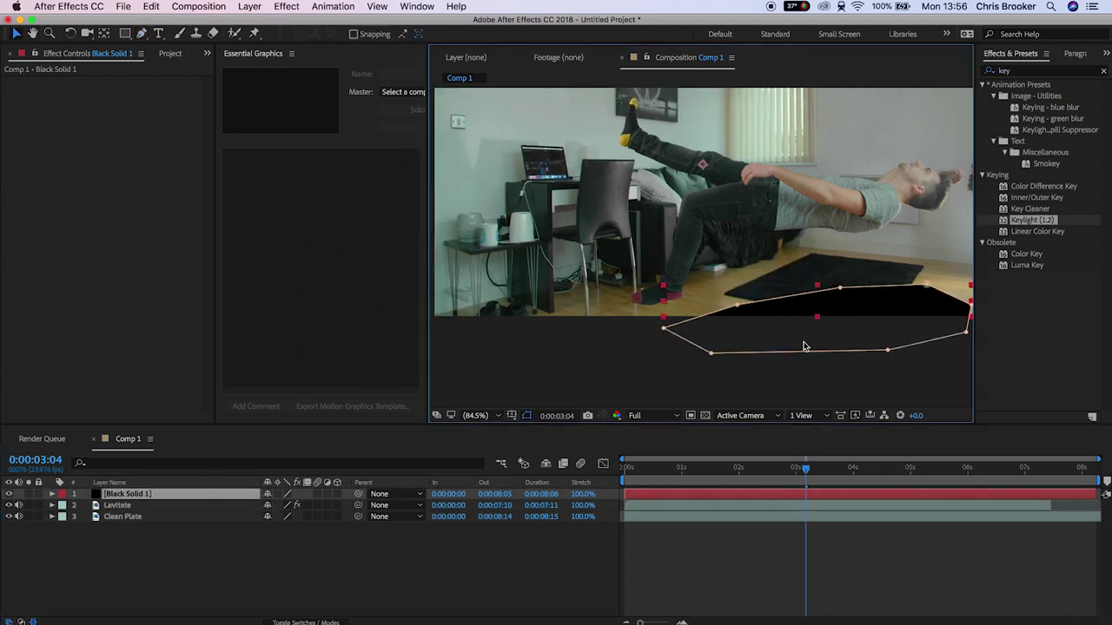
click(52, 493)
click(75, 518)
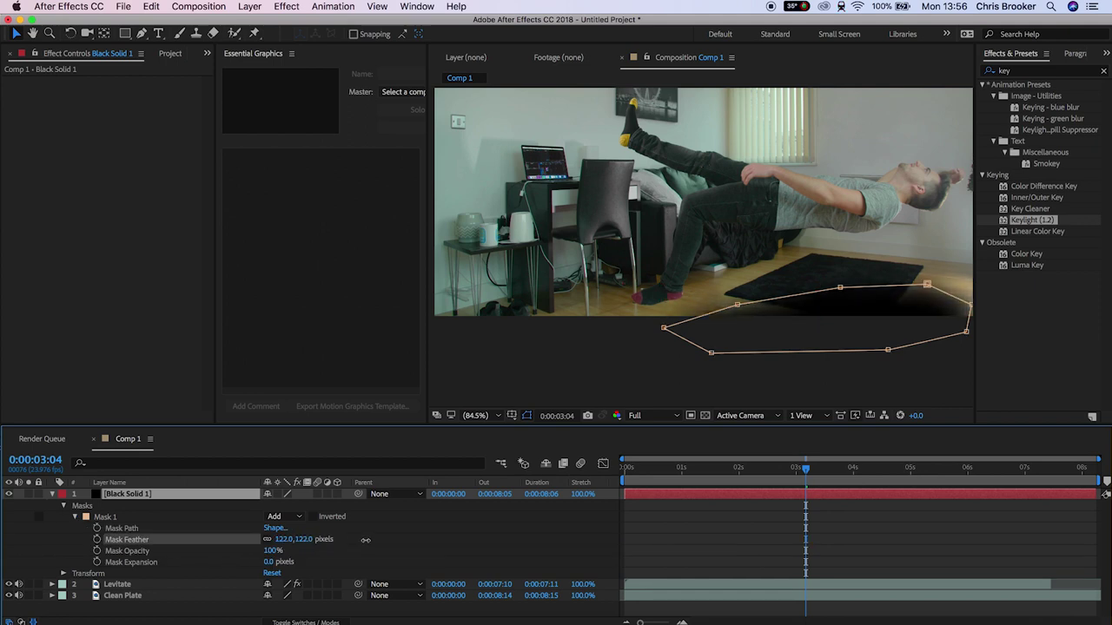
click(710, 551)
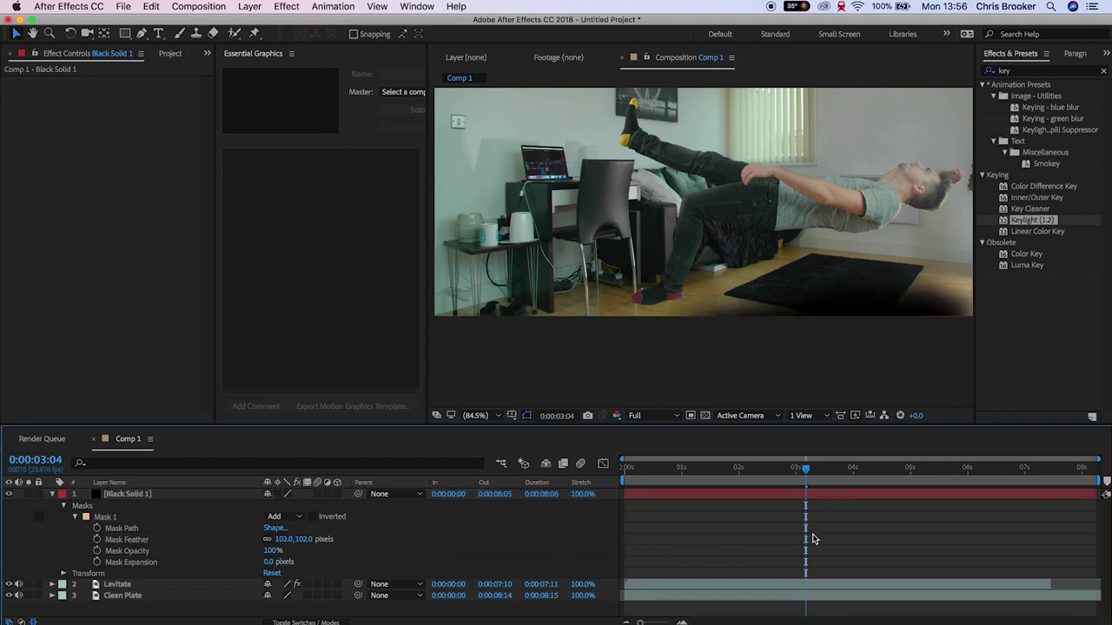
Step: Set the shadow mask to 127-pixel feather and 55% opacity, then preview Comp 1 at Fit
click(271, 550)
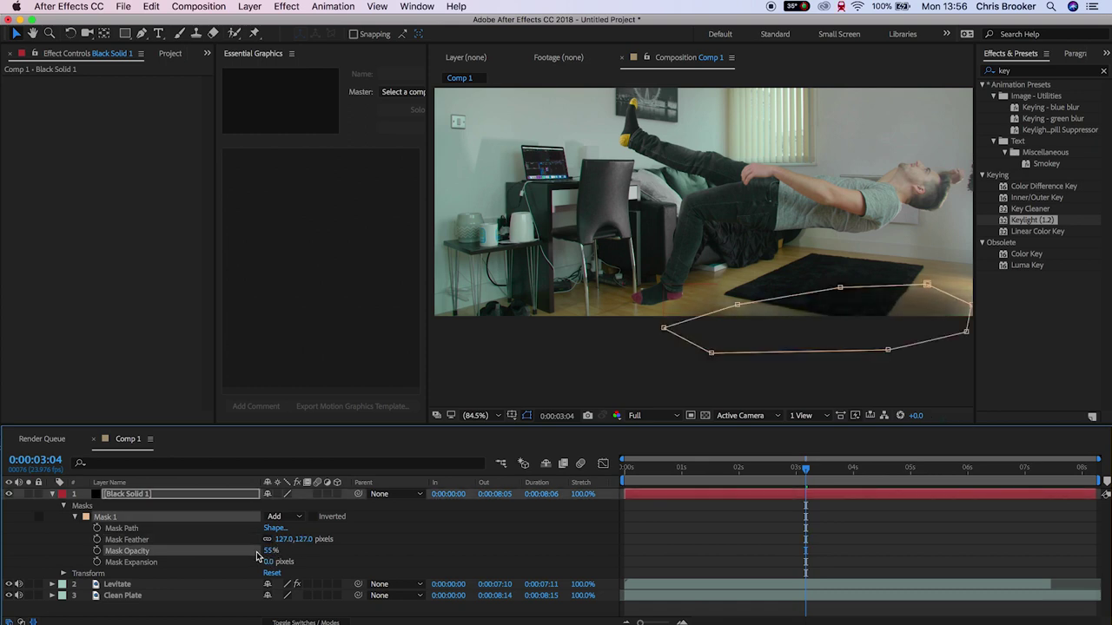
click(714, 555)
click(498, 416)
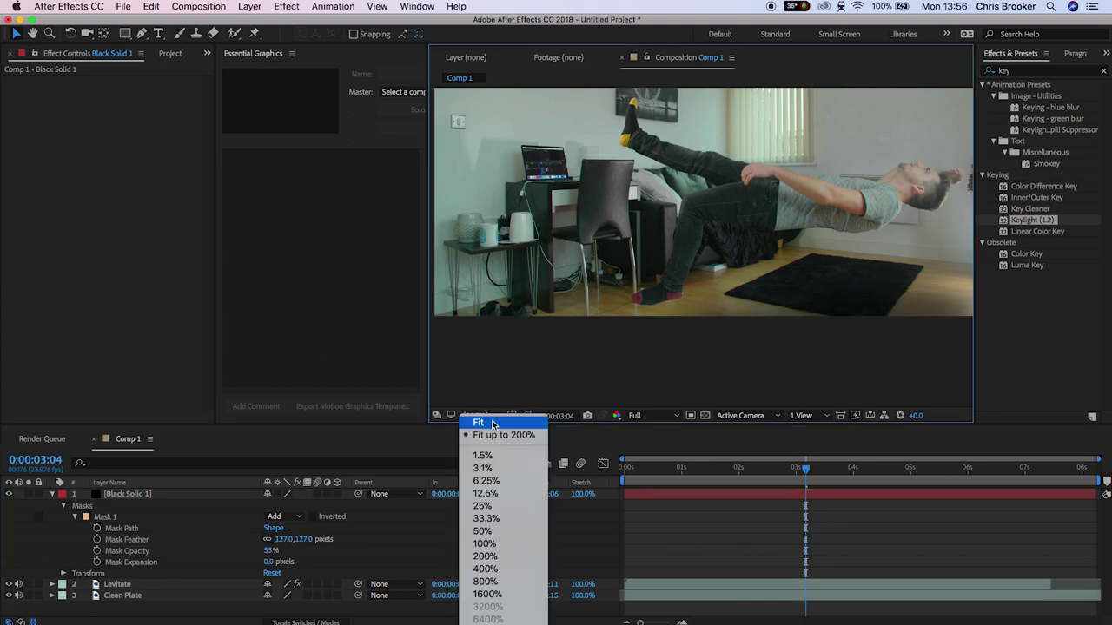
click(488, 423)
drag(427, 373, 349, 374)
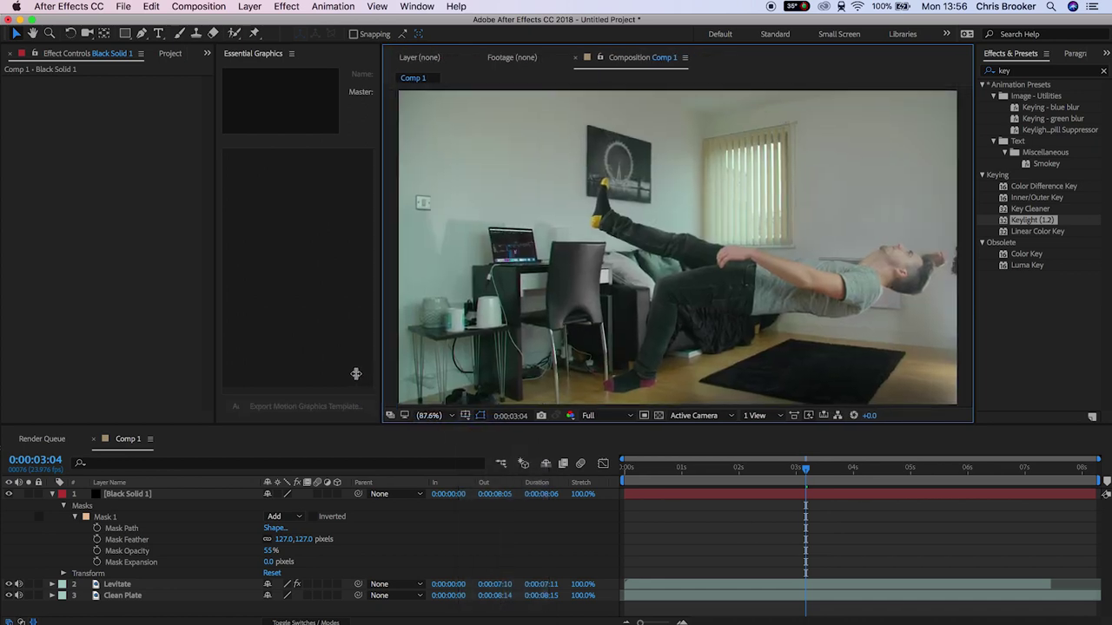
key(space)
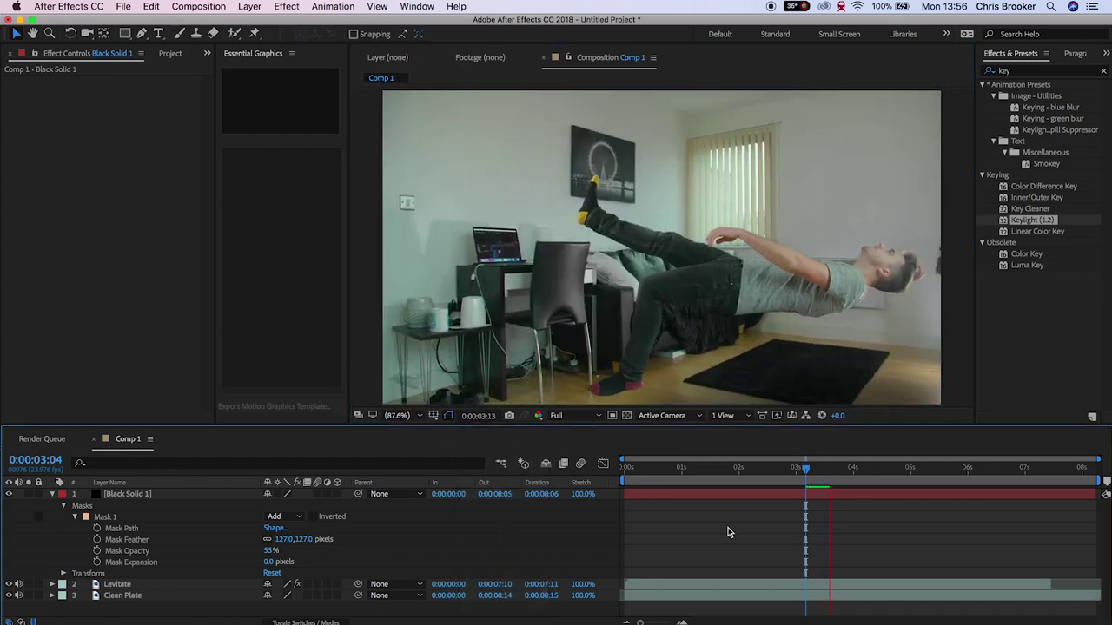